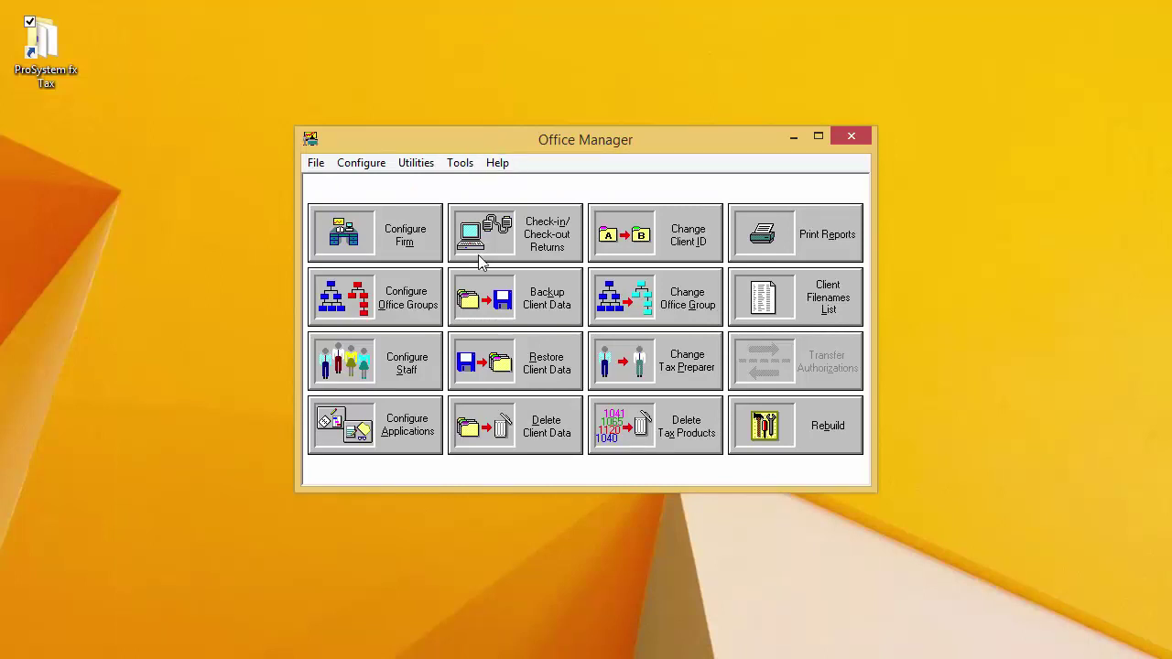
- Start deleting client data with the option for all client and tax return data
{"action": "left_click", "coordinate": [499, 423]}
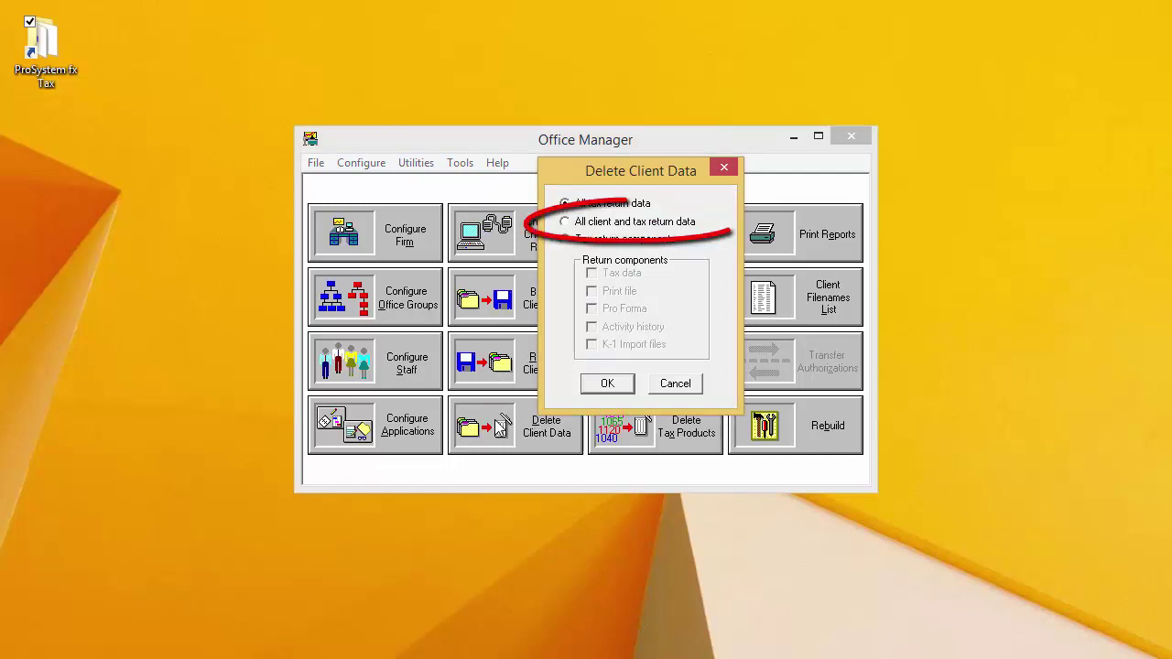
{"action": "left_click", "coordinate": [575, 222]}
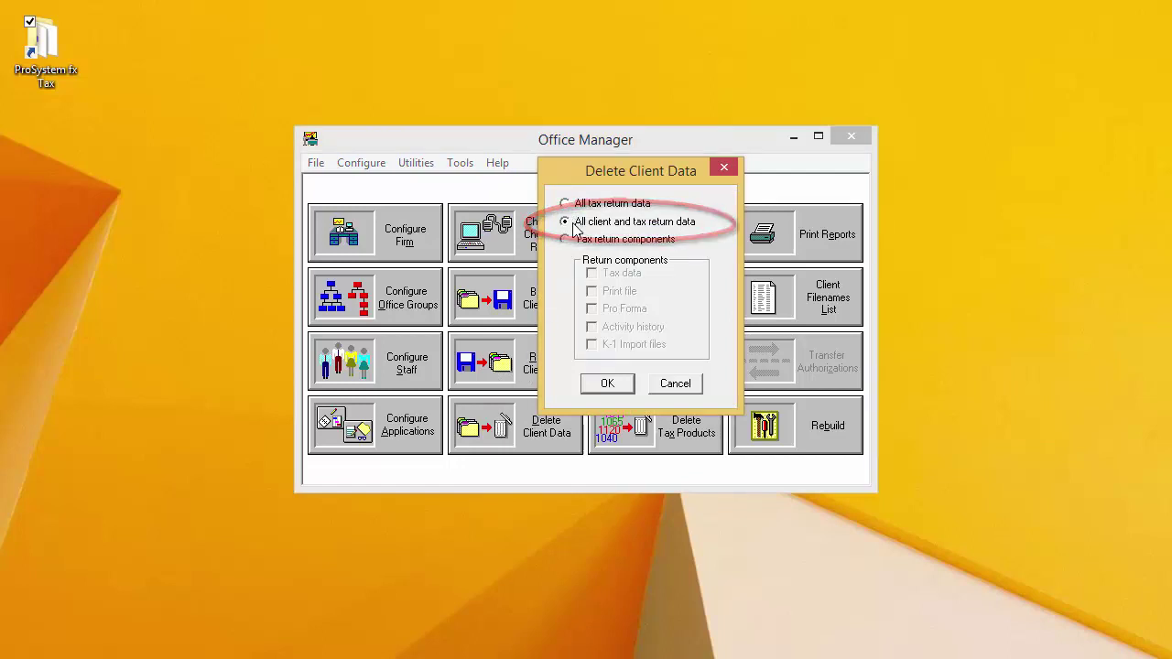
{"action": "left_click", "coordinate": [591, 391]}
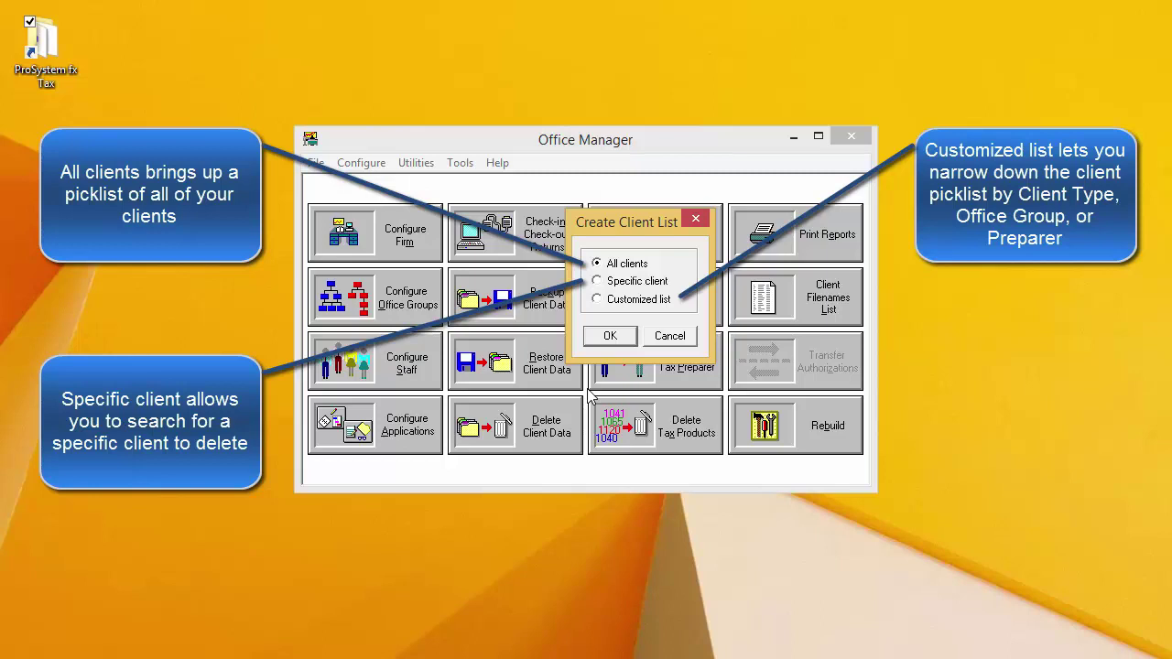
- Examine the search options for a specific client and the filters for a customized list without applying them
{"action": "left_click", "coordinate": [597, 281]}
{"action": "left_click", "coordinate": [607, 337]}
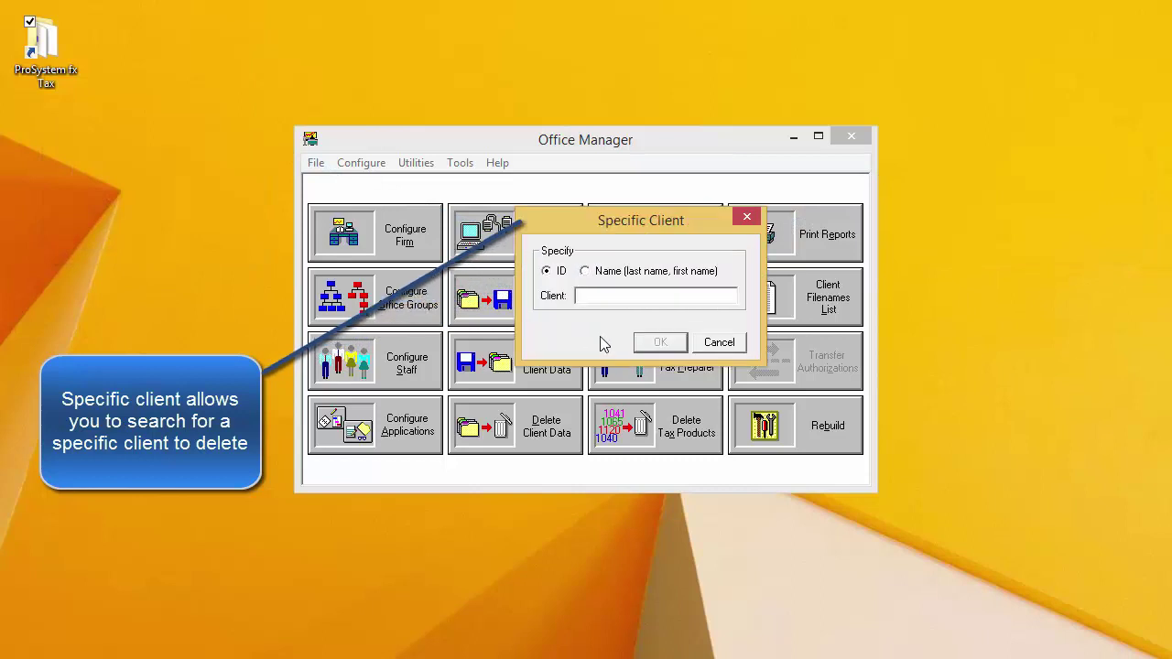
{"action": "left_click", "coordinate": [714, 344]}
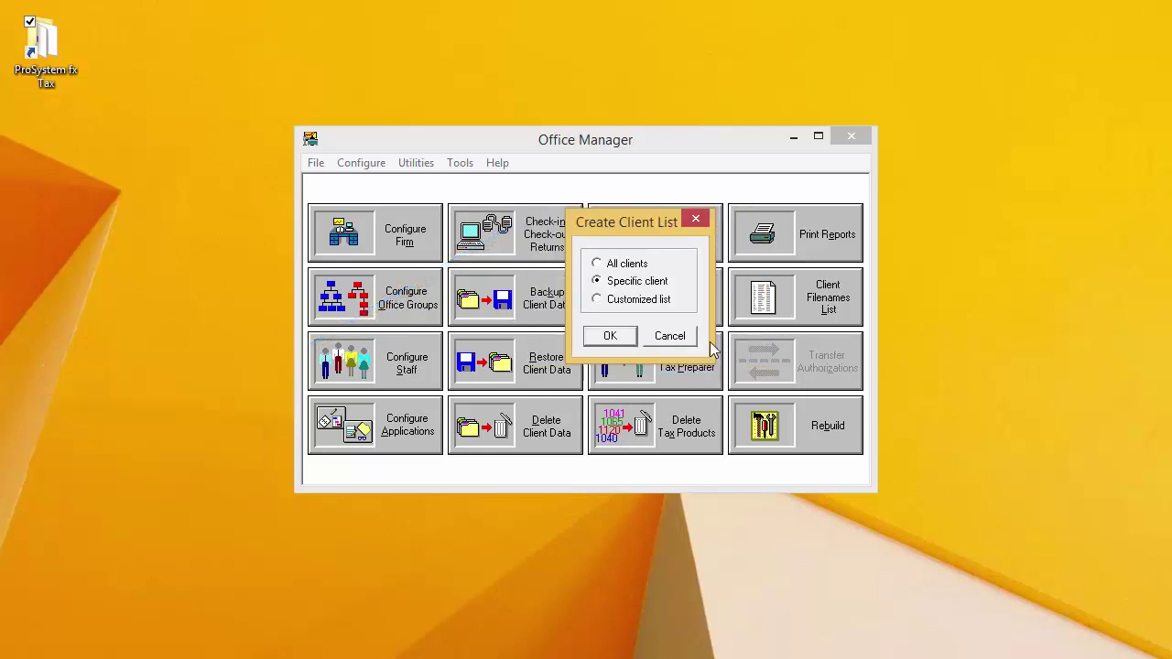
{"action": "left_click", "coordinate": [638, 301]}
{"action": "left_click", "coordinate": [628, 337]}
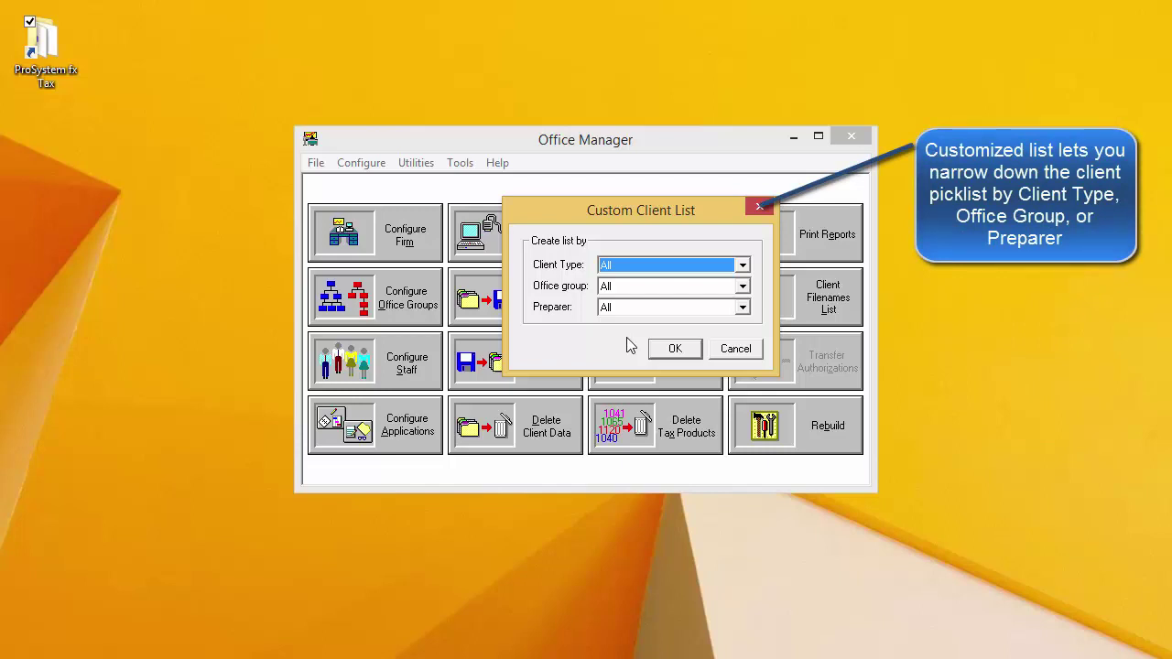
{"action": "left_click", "coordinate": [719, 352]}
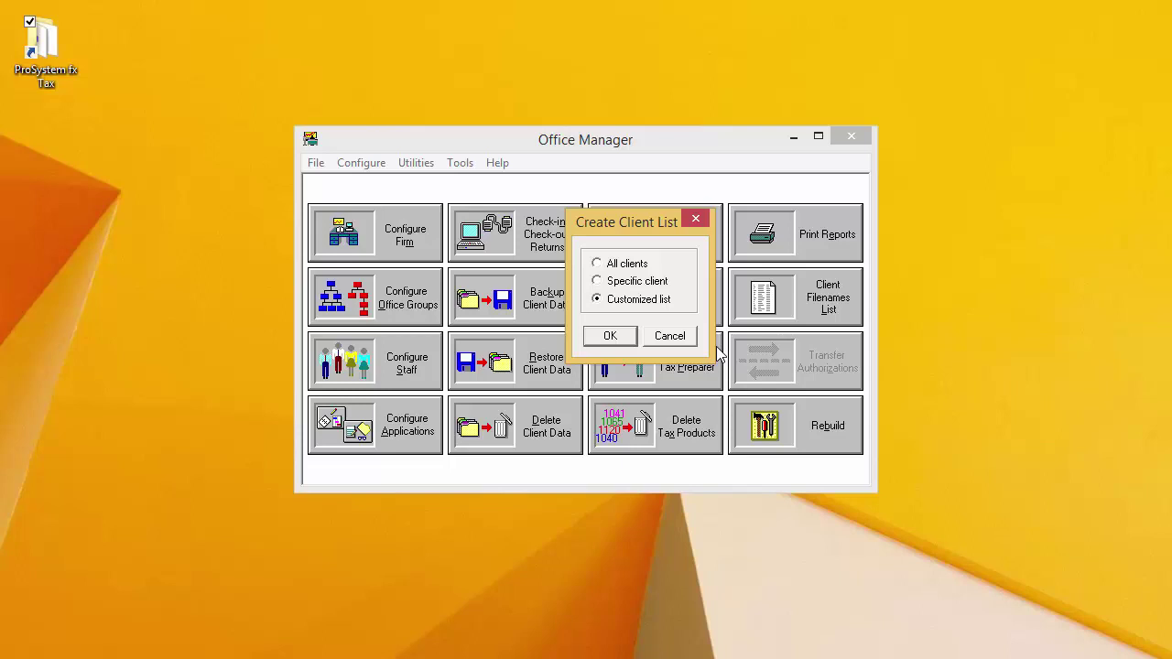
- Create the client list for deletion from all clients
{"action": "left_click", "coordinate": [627, 266]}
{"action": "left_click", "coordinate": [610, 337]}
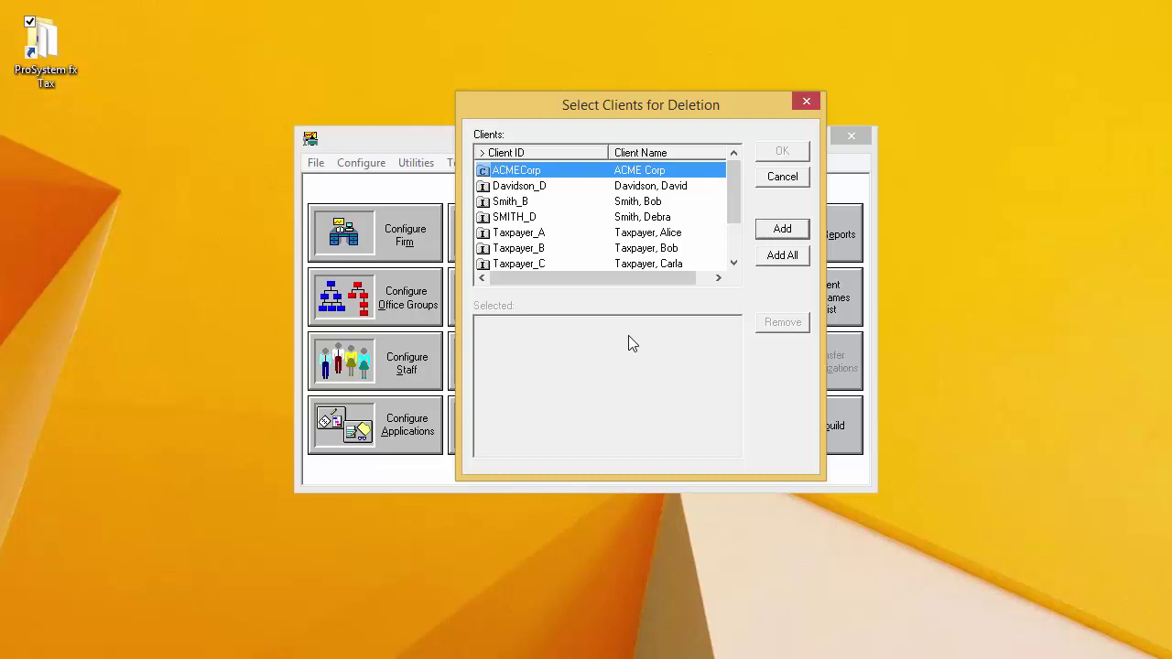
- Add Taxpayer_A to the deletion selection, followed by ACMECorp, the third listed client, Taxpayer_B and Taxpayer_J together
{"action": "left_click", "coordinate": [647, 234]}
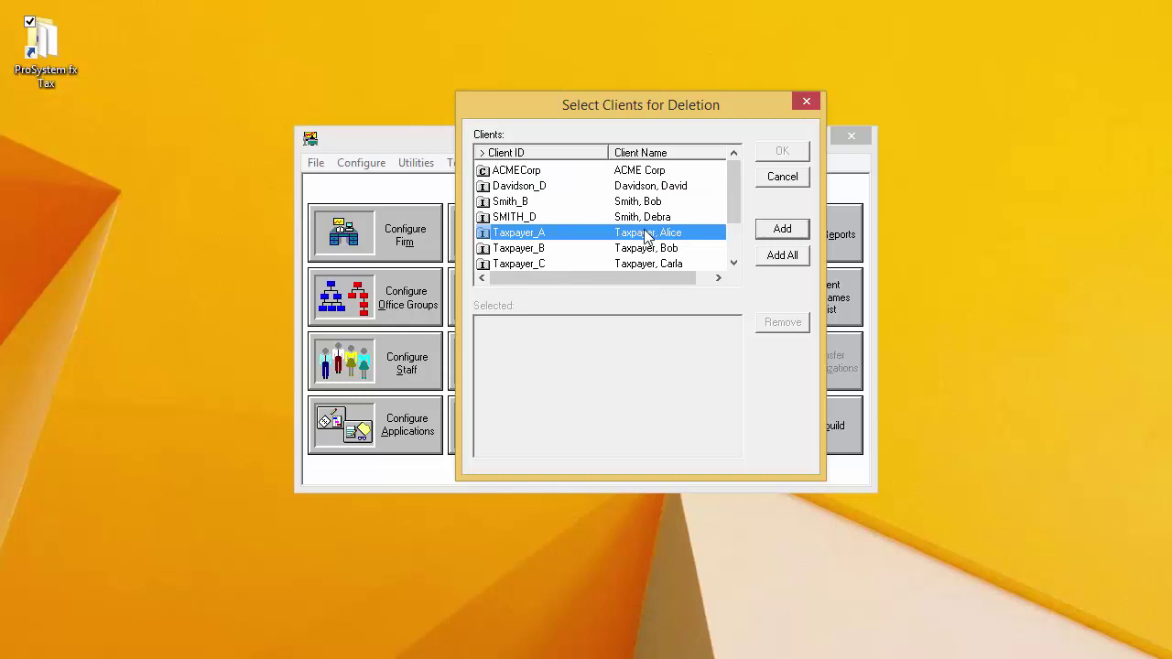
{"action": "left_click", "coordinate": [766, 232]}
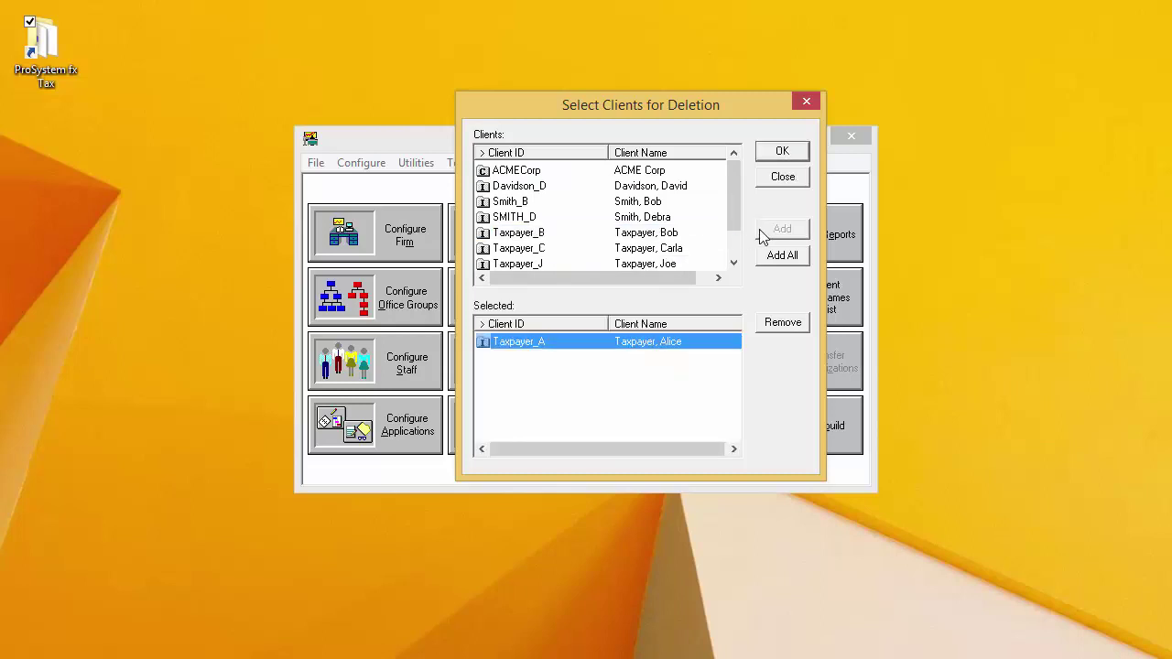
{"action": "left_click", "coordinate": [652, 173]}
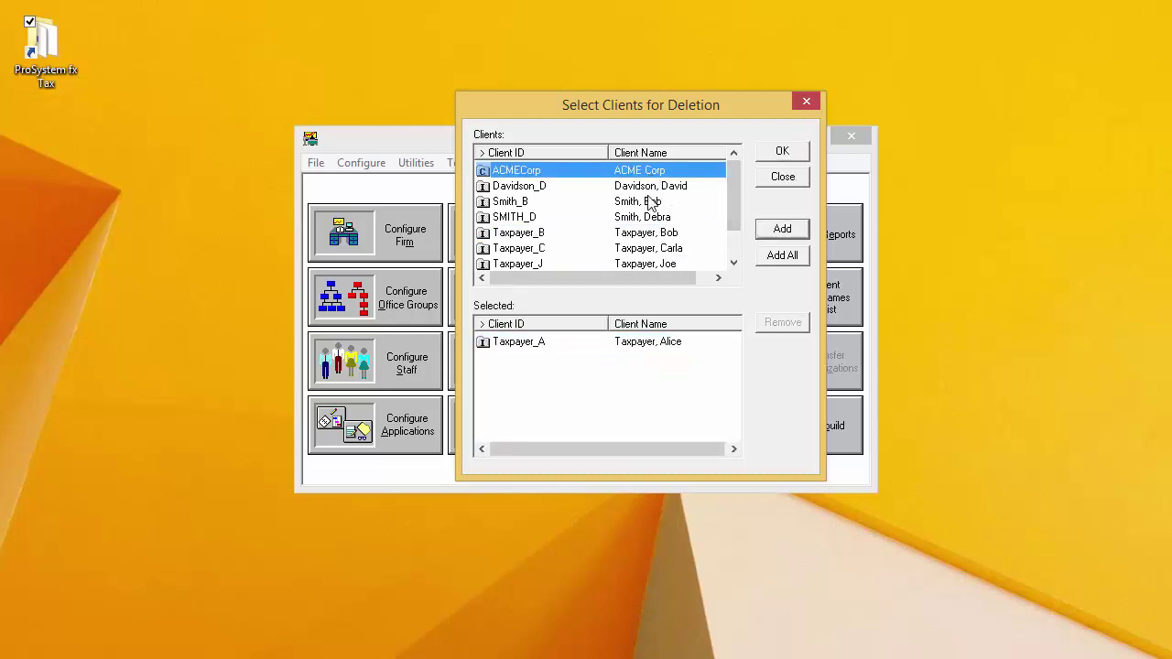
{"action": "left_click", "coordinate": [650, 202], "text": "ctrl"}
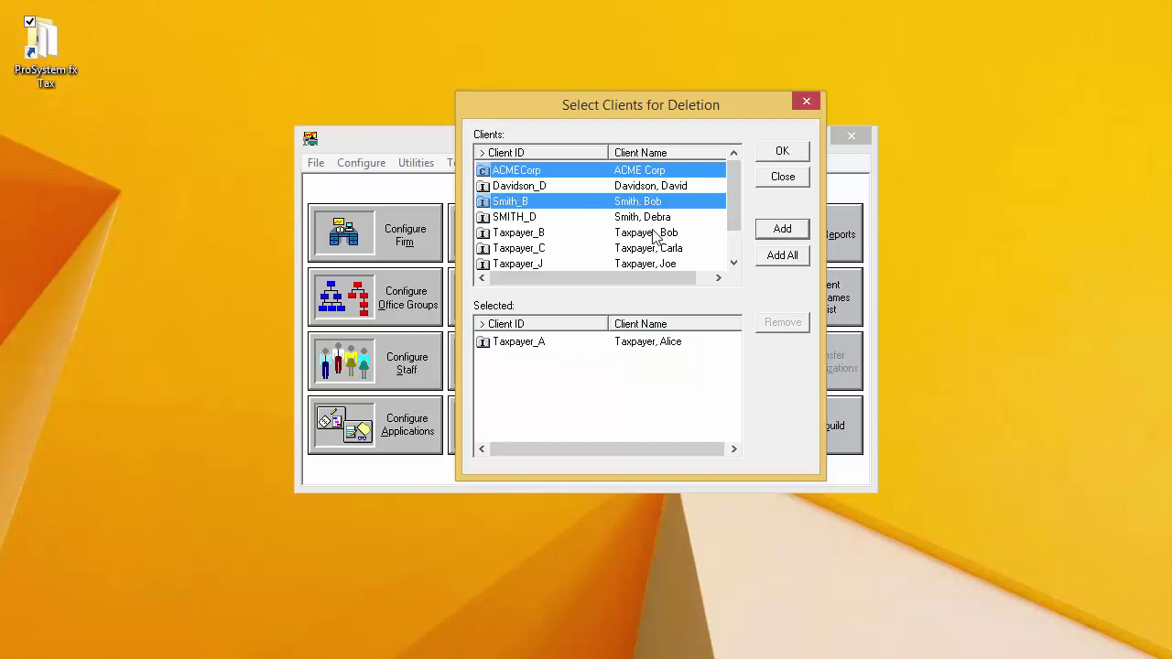
{"action": "left_click", "coordinate": [655, 233], "text": "ctrl"}
{"action": "left_click", "coordinate": [655, 263], "text": "ctrl"}
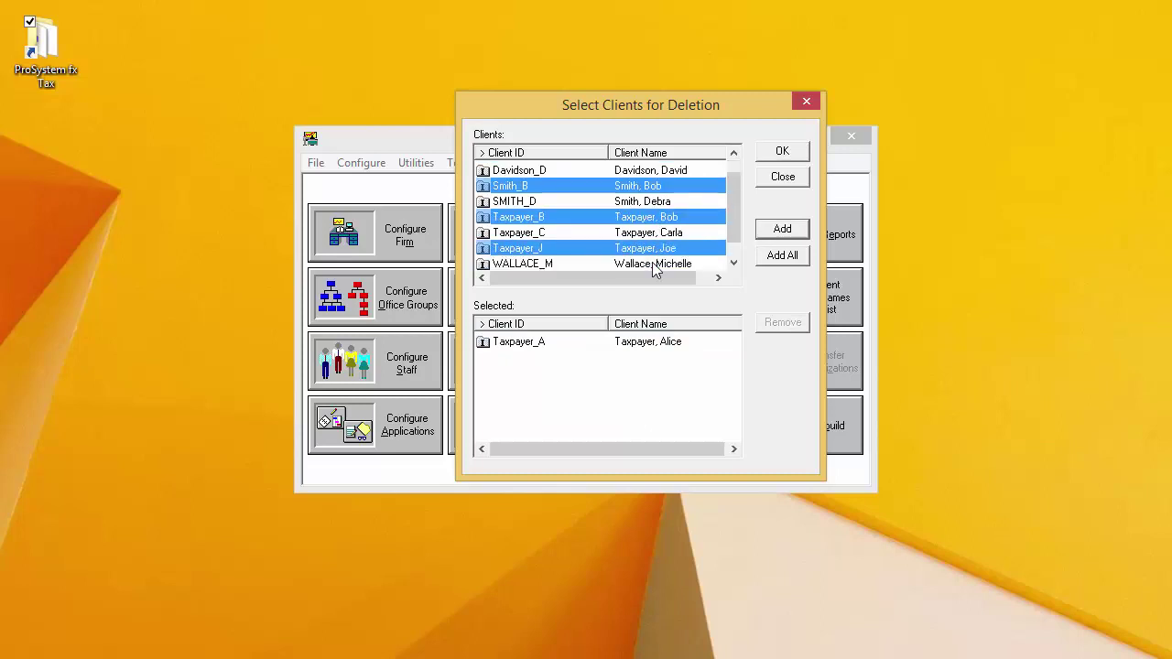
{"action": "left_click", "coordinate": [769, 231]}
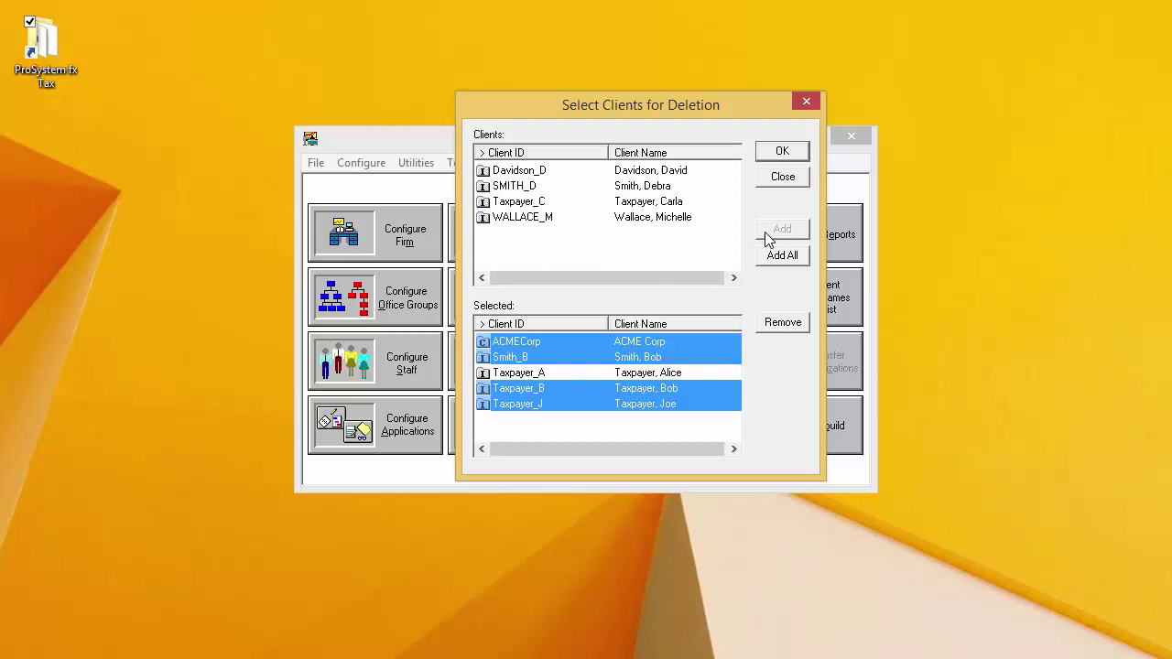
- Add all remaining clients to the deletion selection and remove every client from it again
{"action": "left_click", "coordinate": [689, 219]}
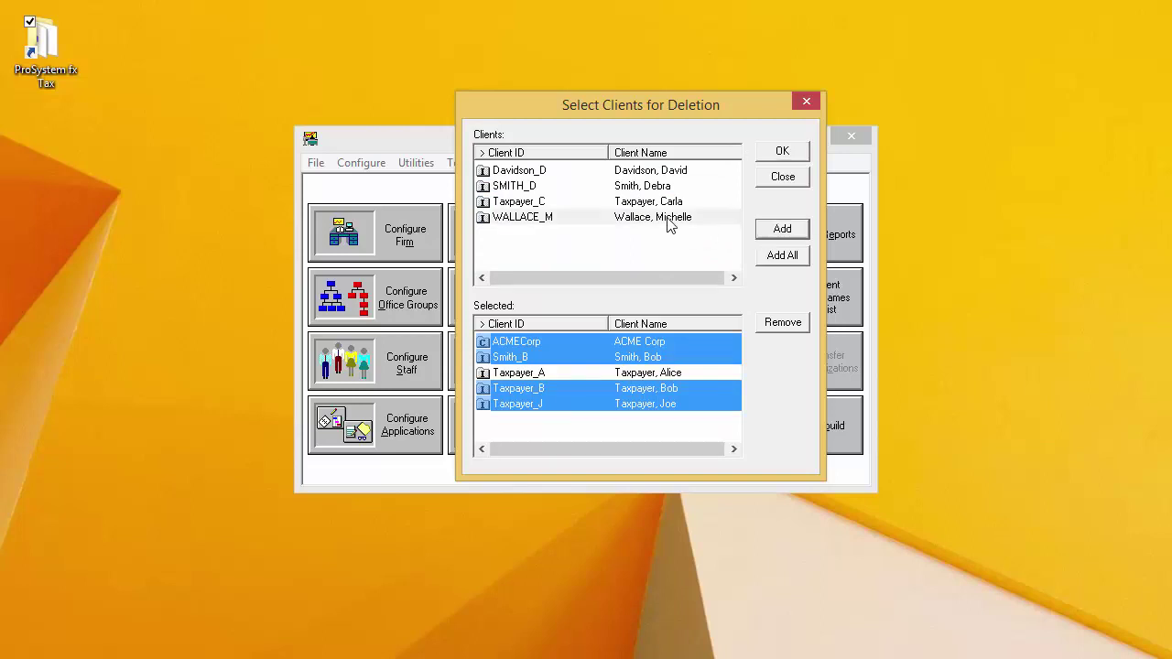
{"action": "left_click", "coordinate": [772, 256]}
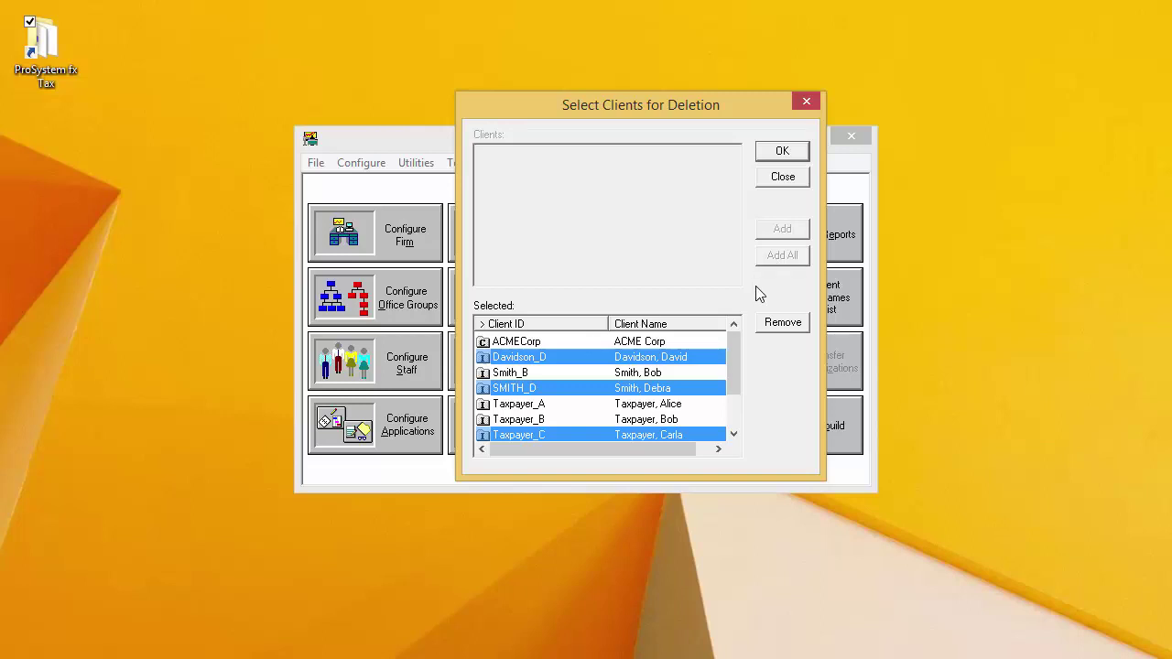
{"action": "left_click", "coordinate": [652, 346]}
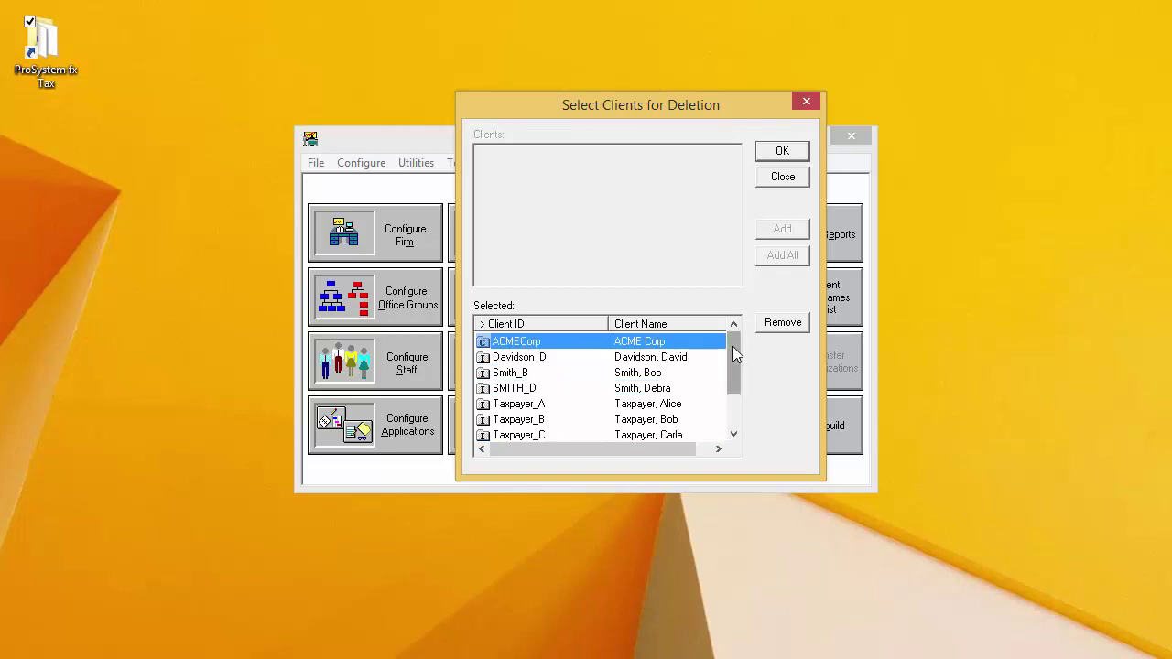
{"action": "scroll", "coordinate": [738, 370], "scroll_direction": "down", "scroll_amount": 1}
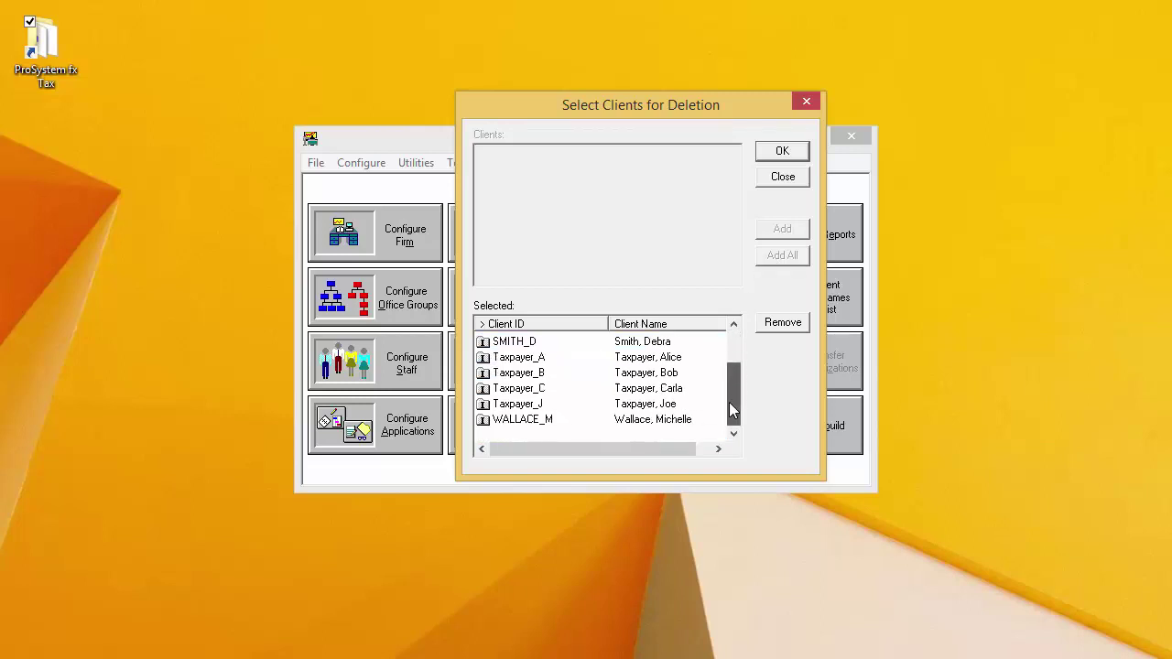
{"action": "left_click", "coordinate": [638, 421], "text": "shift"}
{"action": "left_click", "coordinate": [775, 325]}
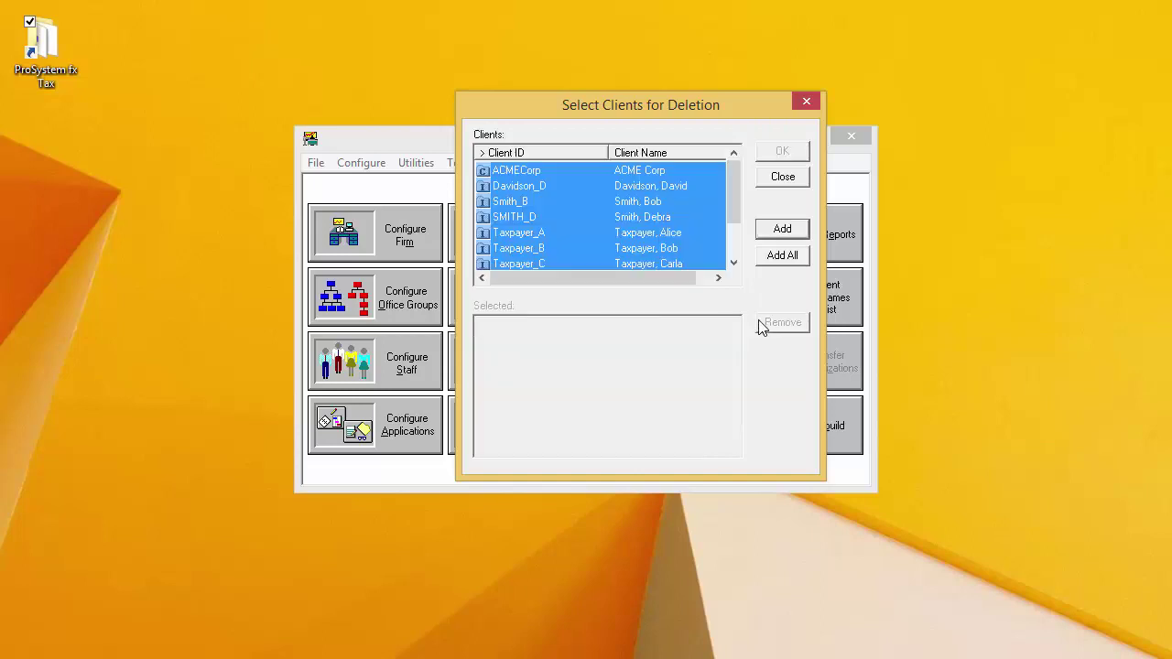
- Select the clients Taxpayer_A and Taxpayer_B for deletion and delete them
{"action": "left_click", "coordinate": [666, 174]}
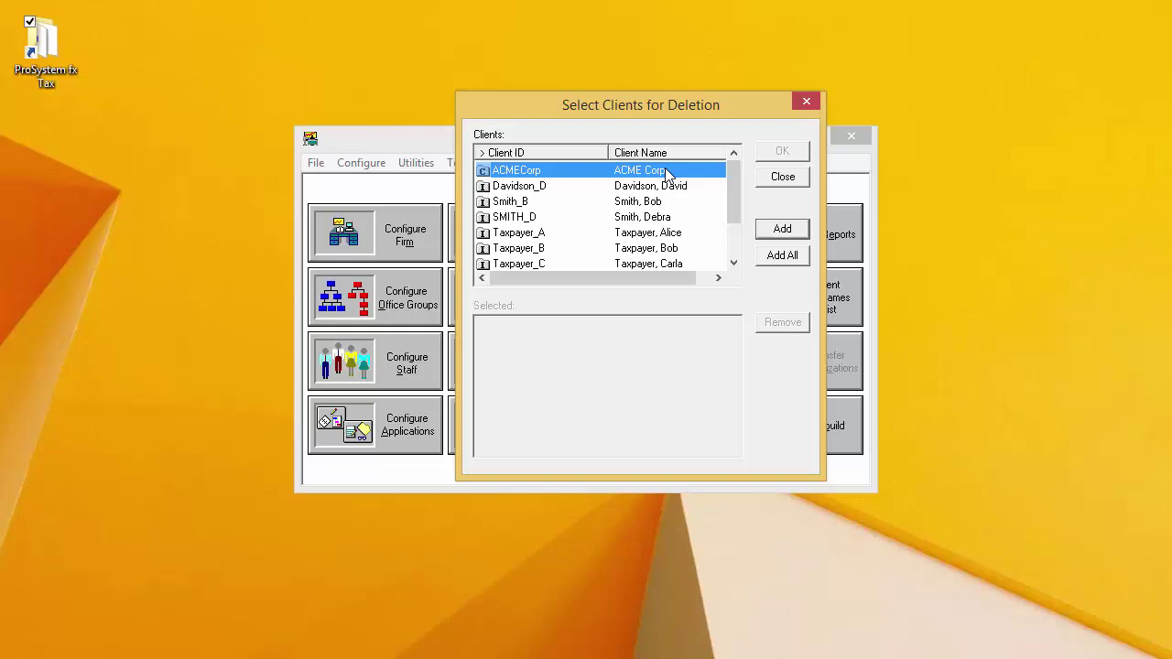
{"action": "left_click", "coordinate": [673, 233]}
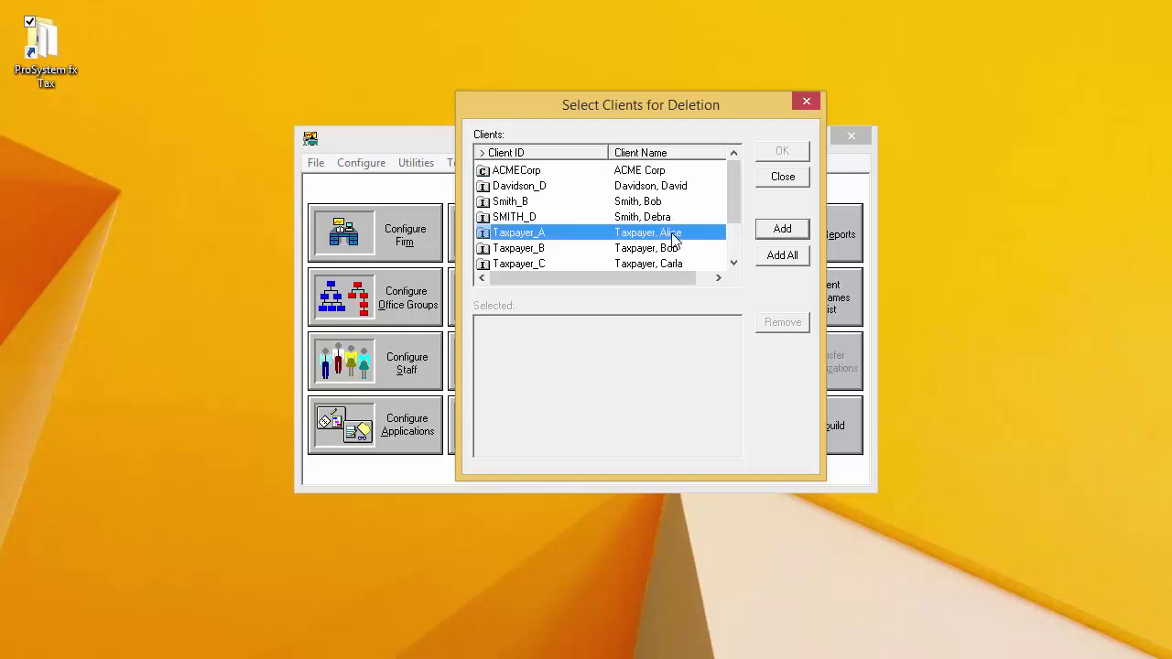
{"action": "left_click", "coordinate": [779, 231]}
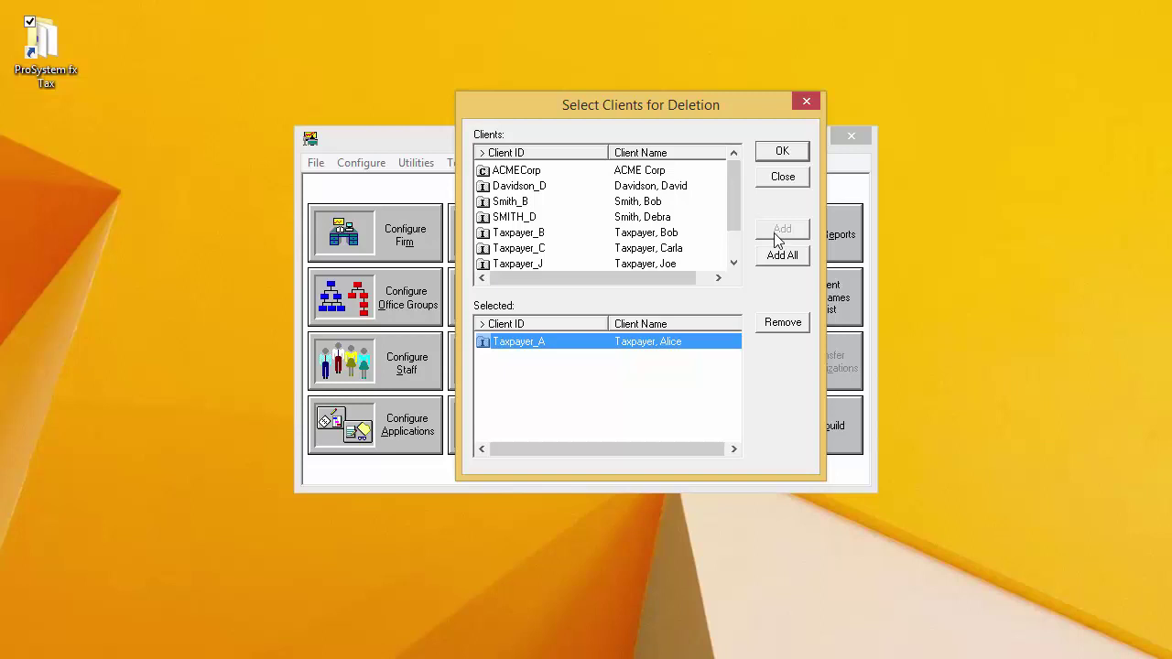
{"action": "left_click", "coordinate": [682, 234]}
{"action": "left_click", "coordinate": [767, 230]}
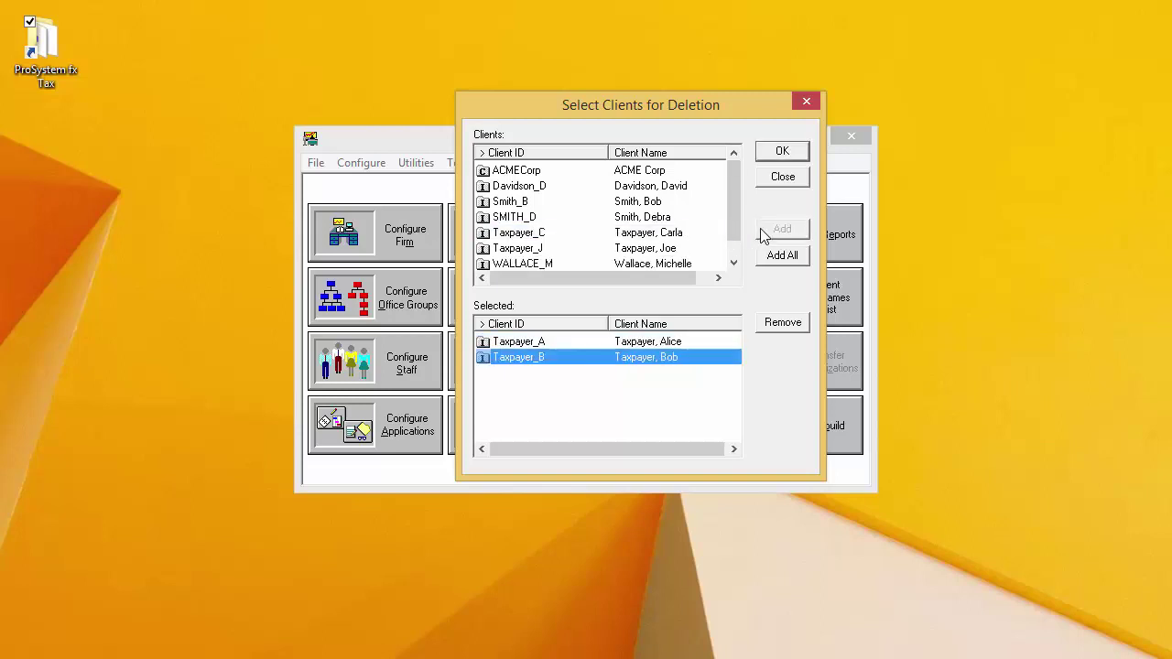
{"action": "left_click", "coordinate": [774, 151]}
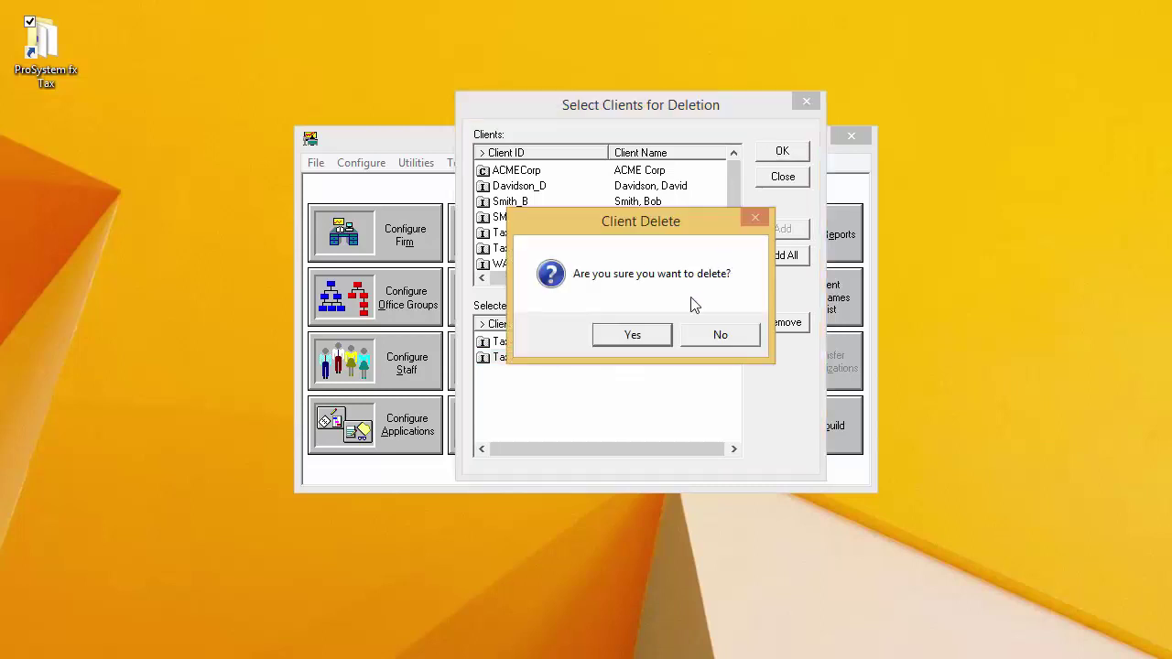
{"action": "left_click", "coordinate": [662, 337]}
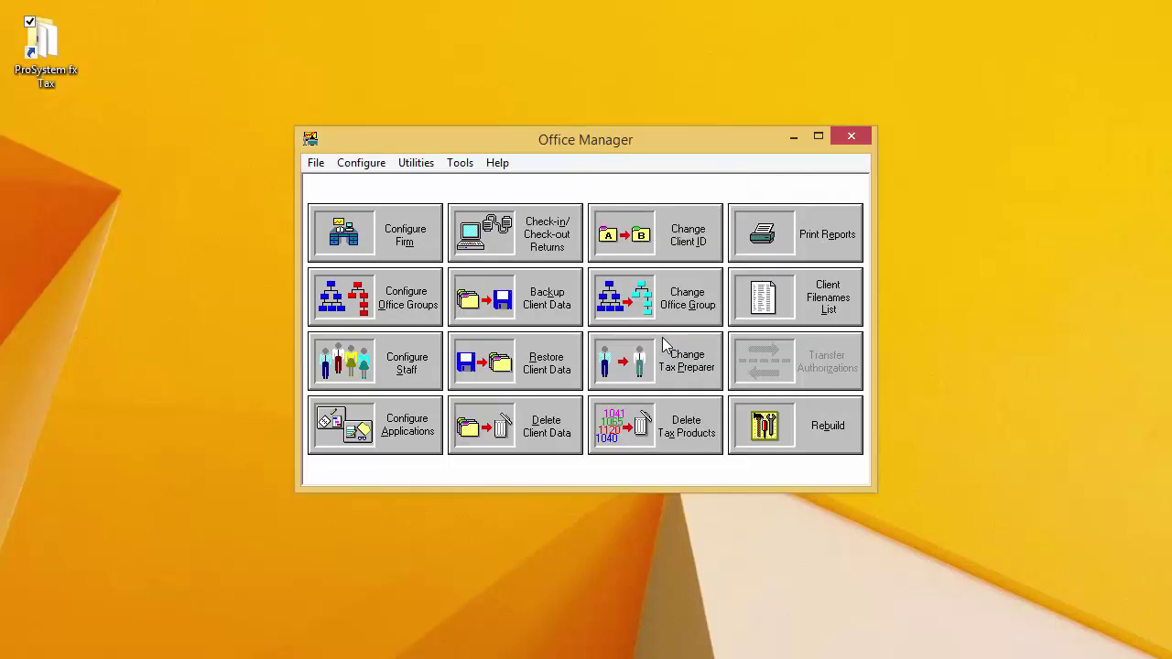